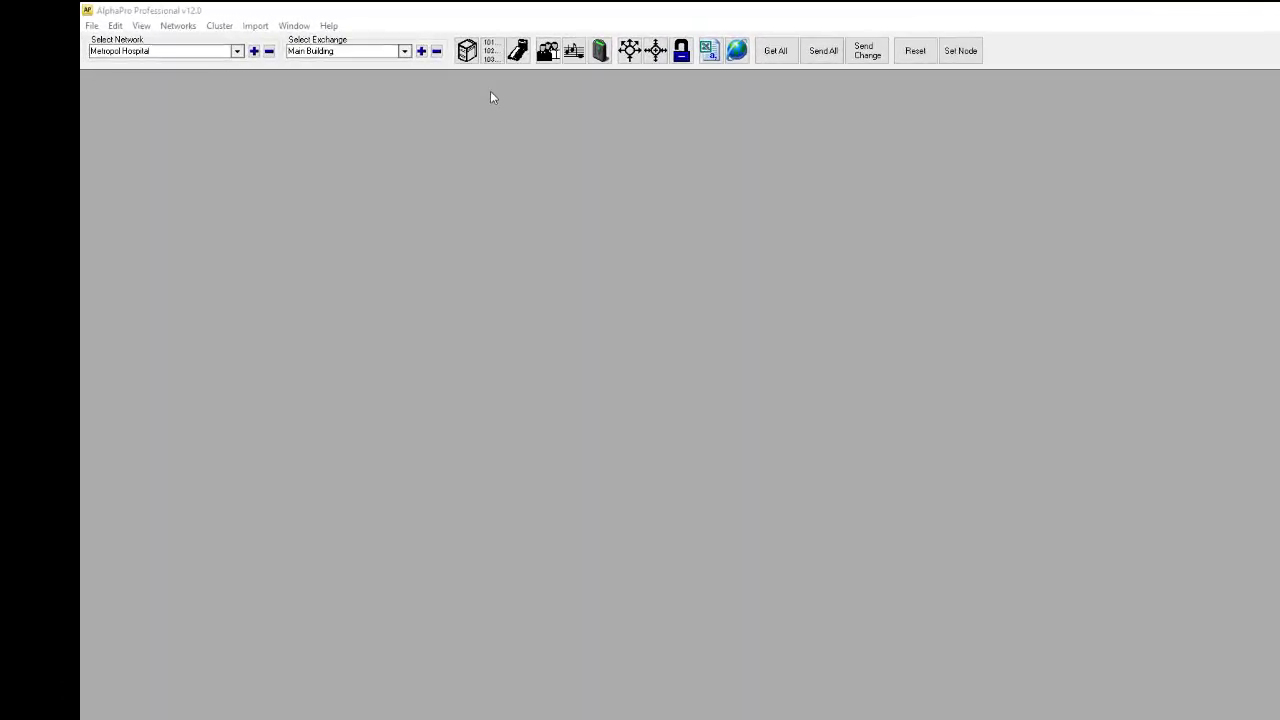
Step: Program DAK key 11 of user 109 (TKIS-2) with directory number 134 and send the change to the exchange
left_click(468, 48)
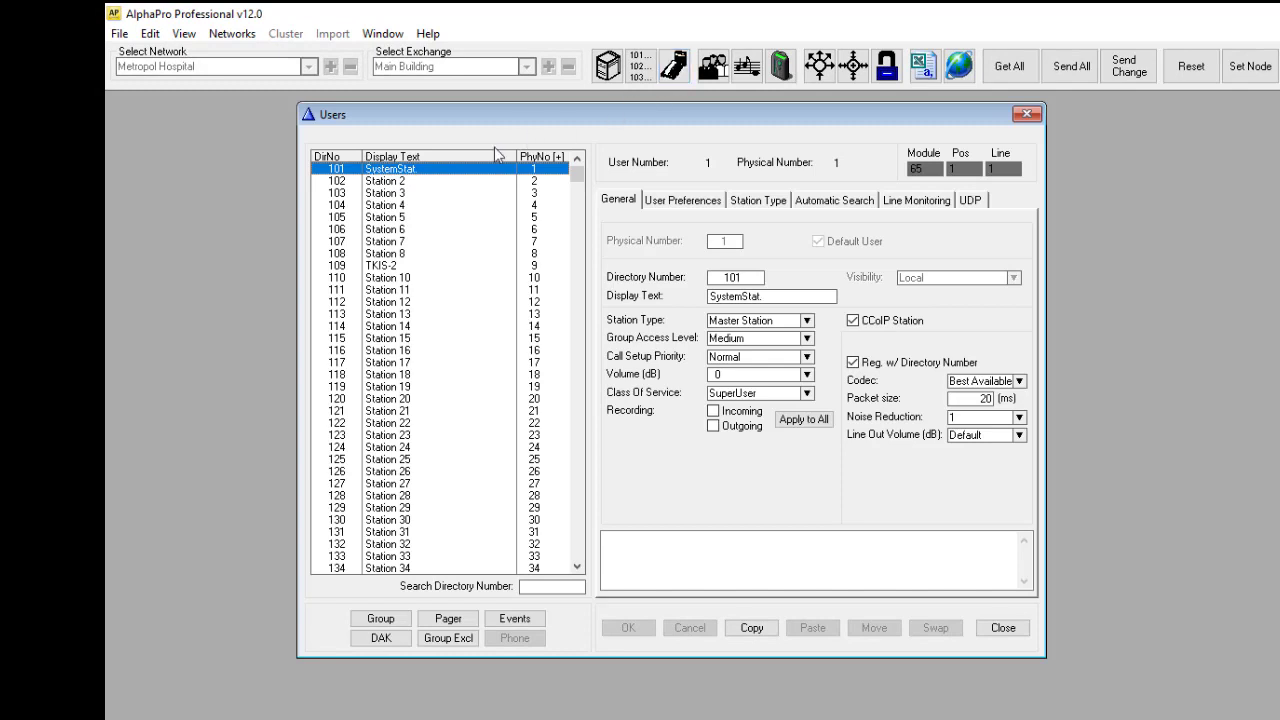
left_click_drag(398, 181, 384, 270)
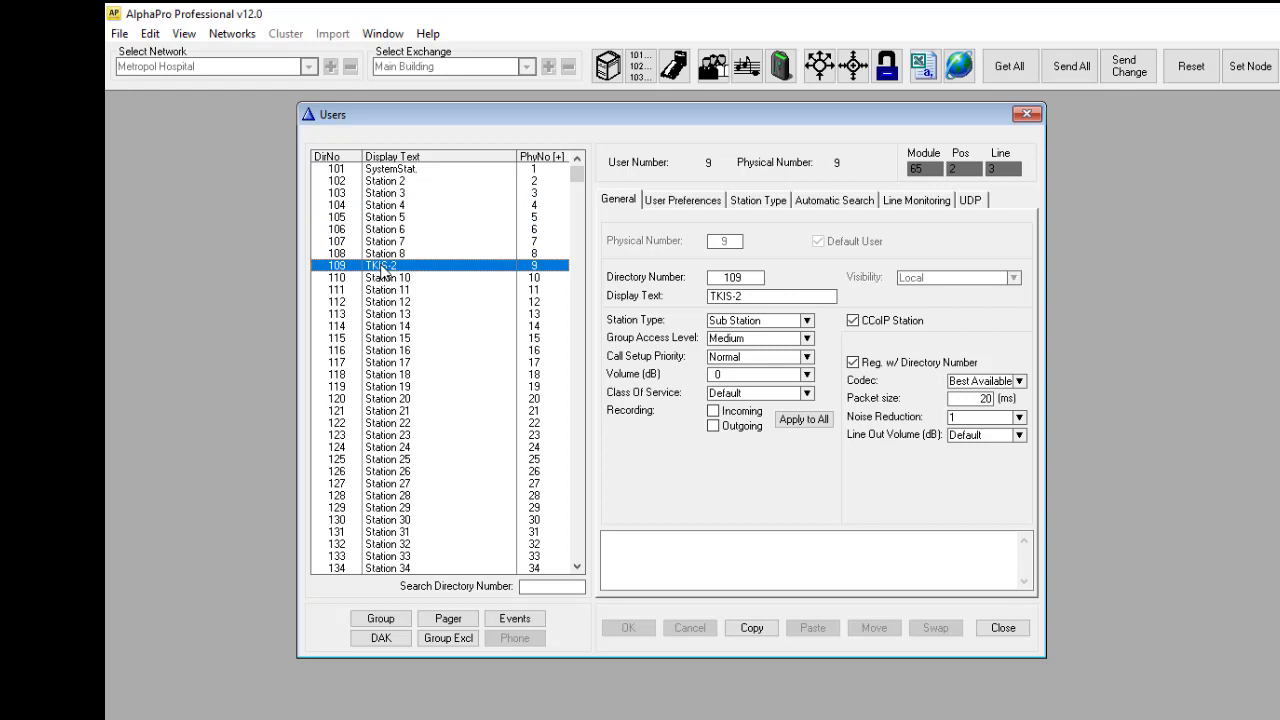
left_click(381, 638)
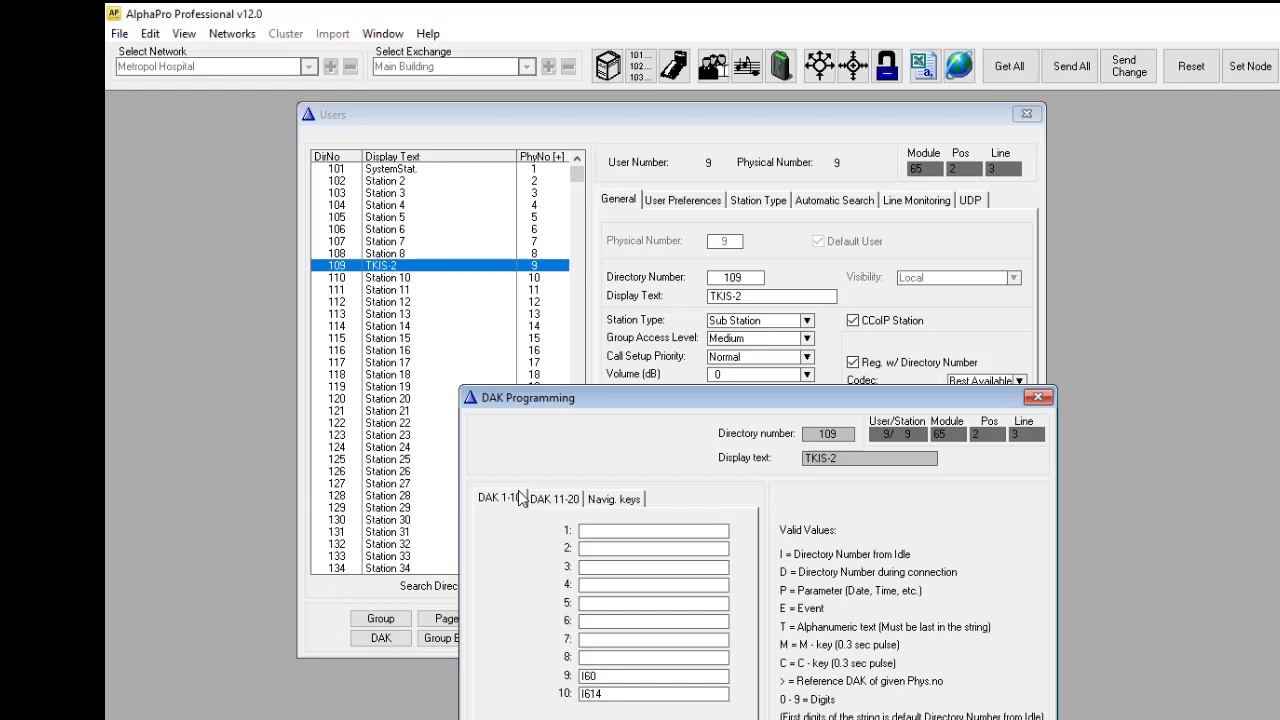
left_click(556, 500)
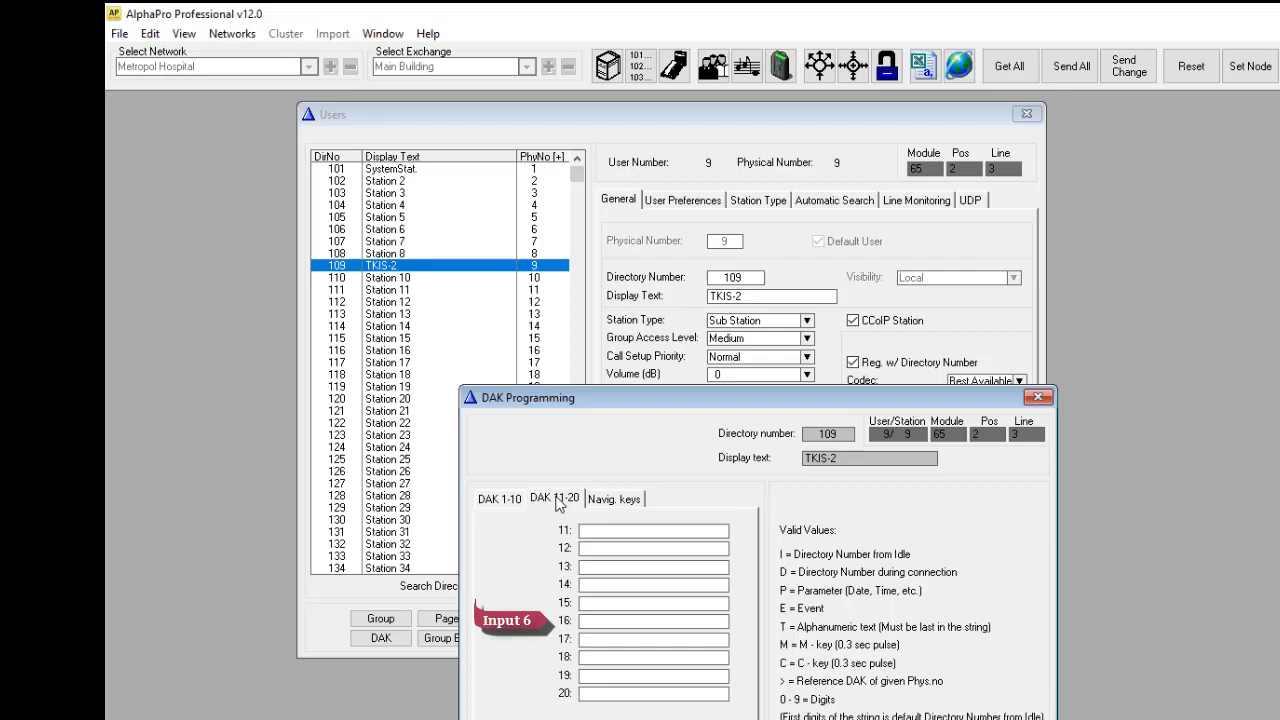
left_click(583, 533)
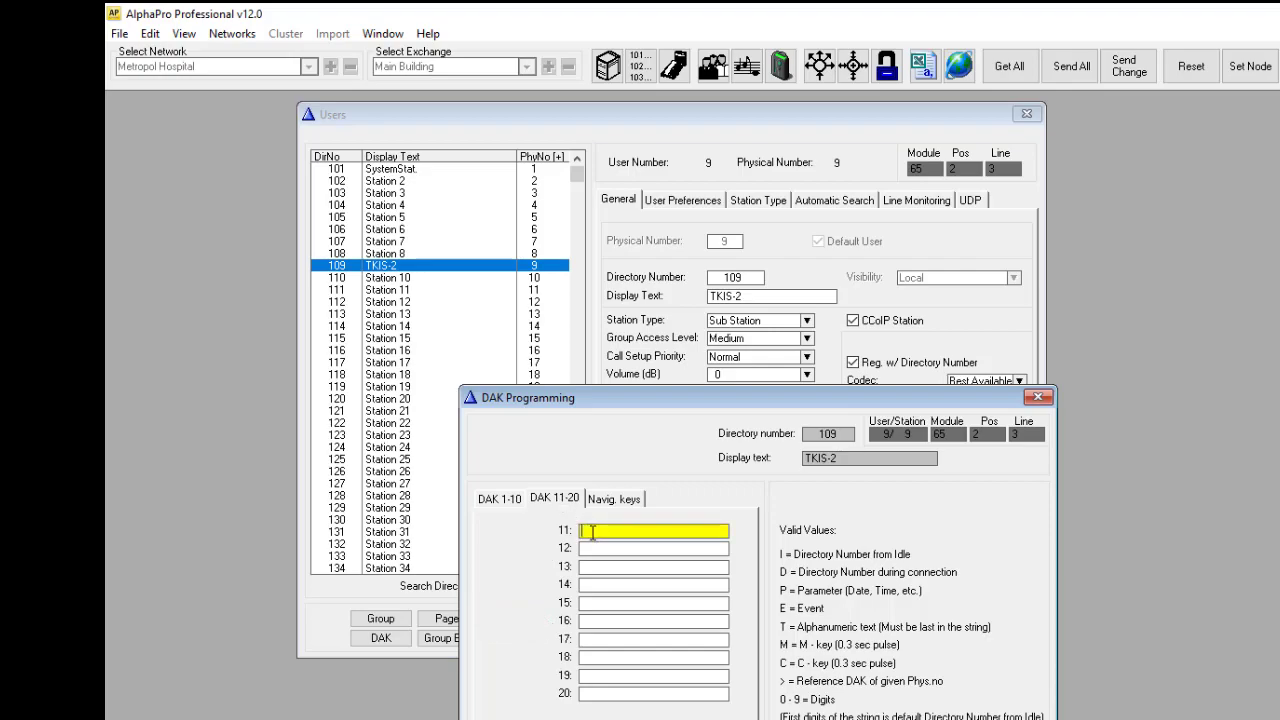
type("134")
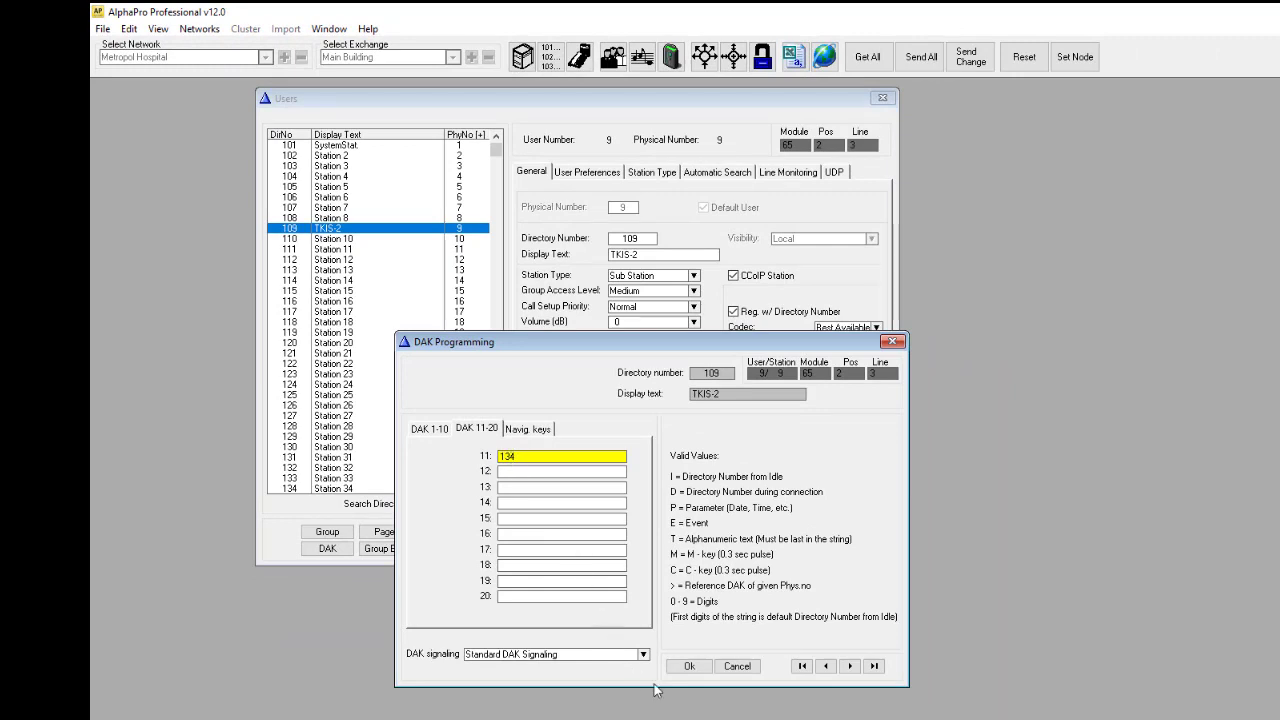
left_click(690, 667)
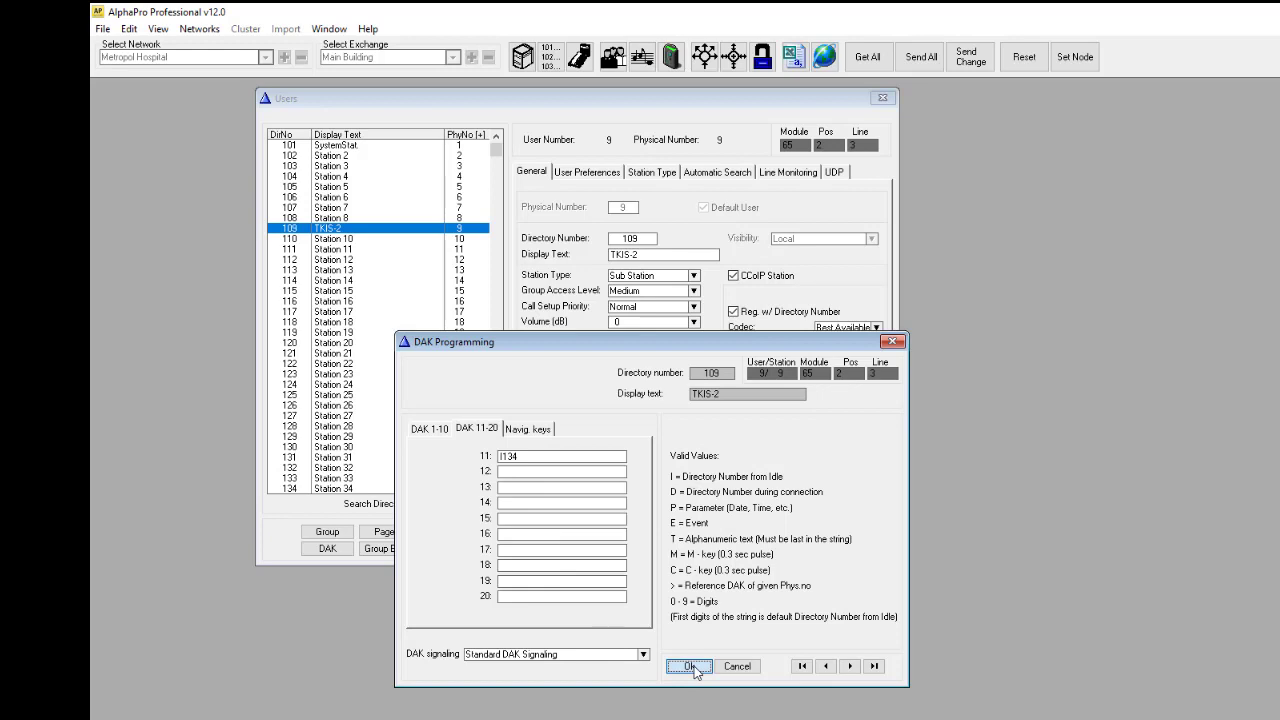
left_click(690, 666)
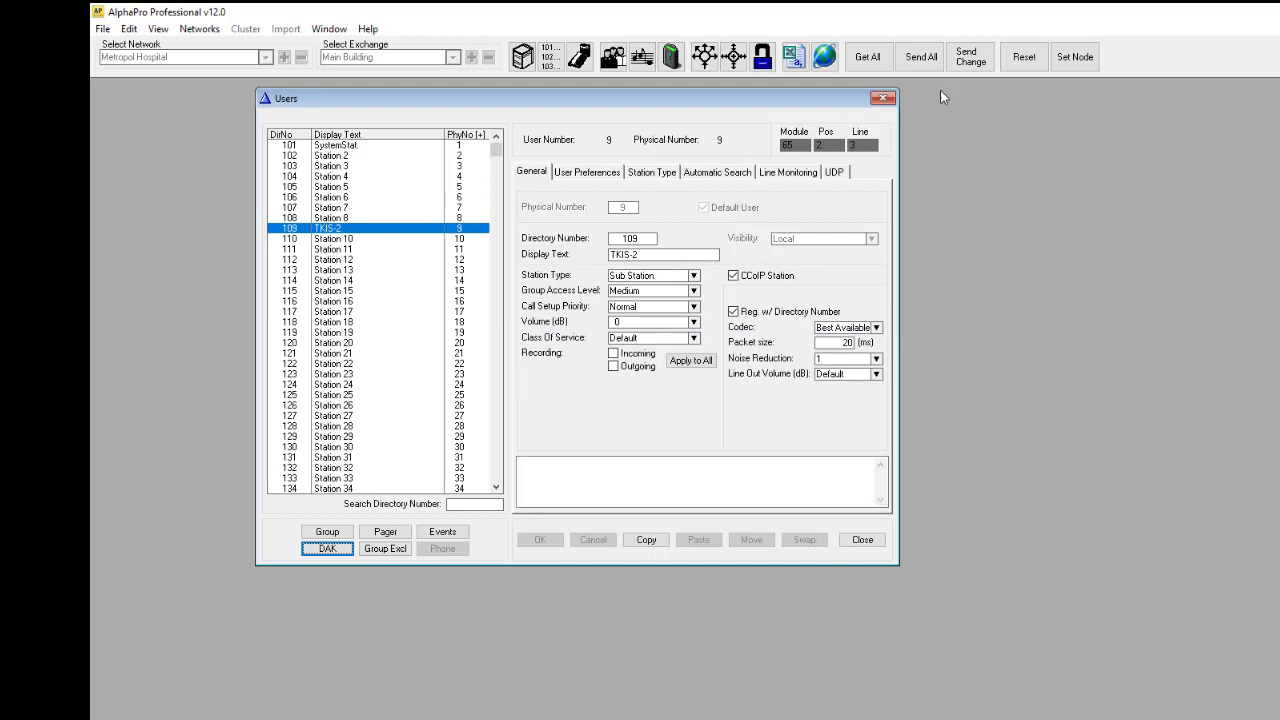
left_click(966, 60)
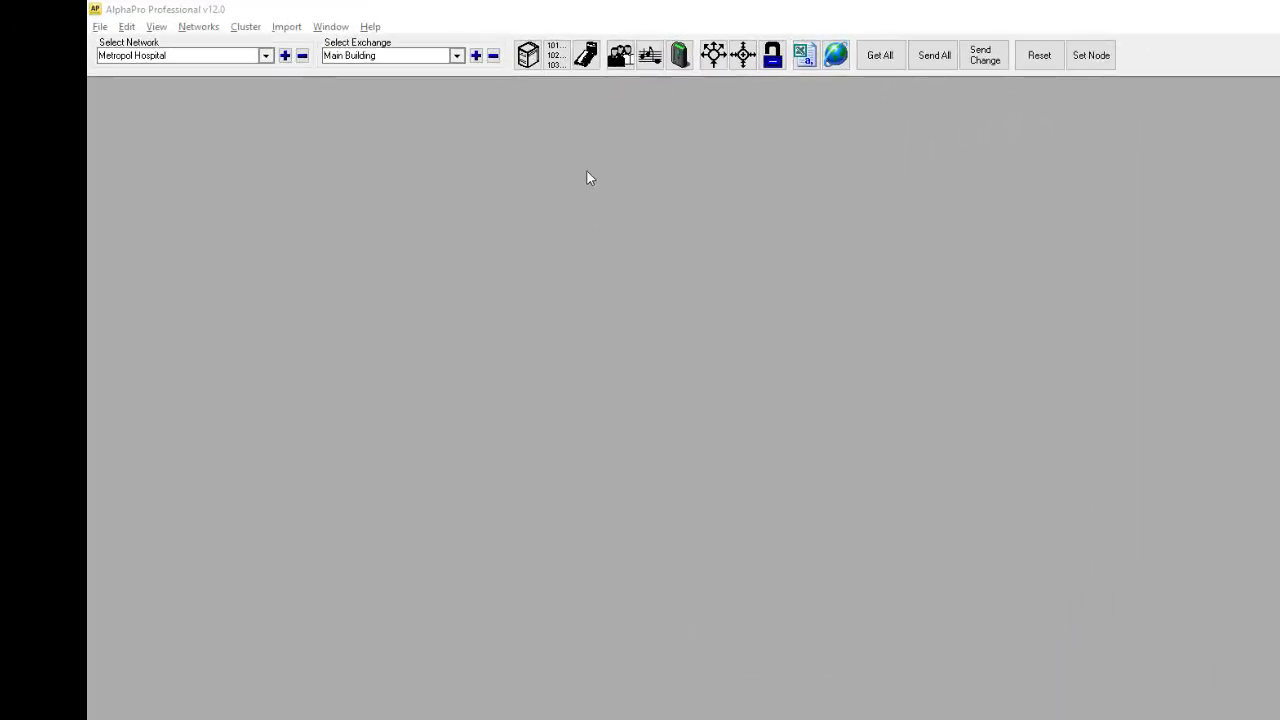
Step: Clear the programming of DAK key 11 for user 109 (TKIS-2) and save it
left_click(586, 57)
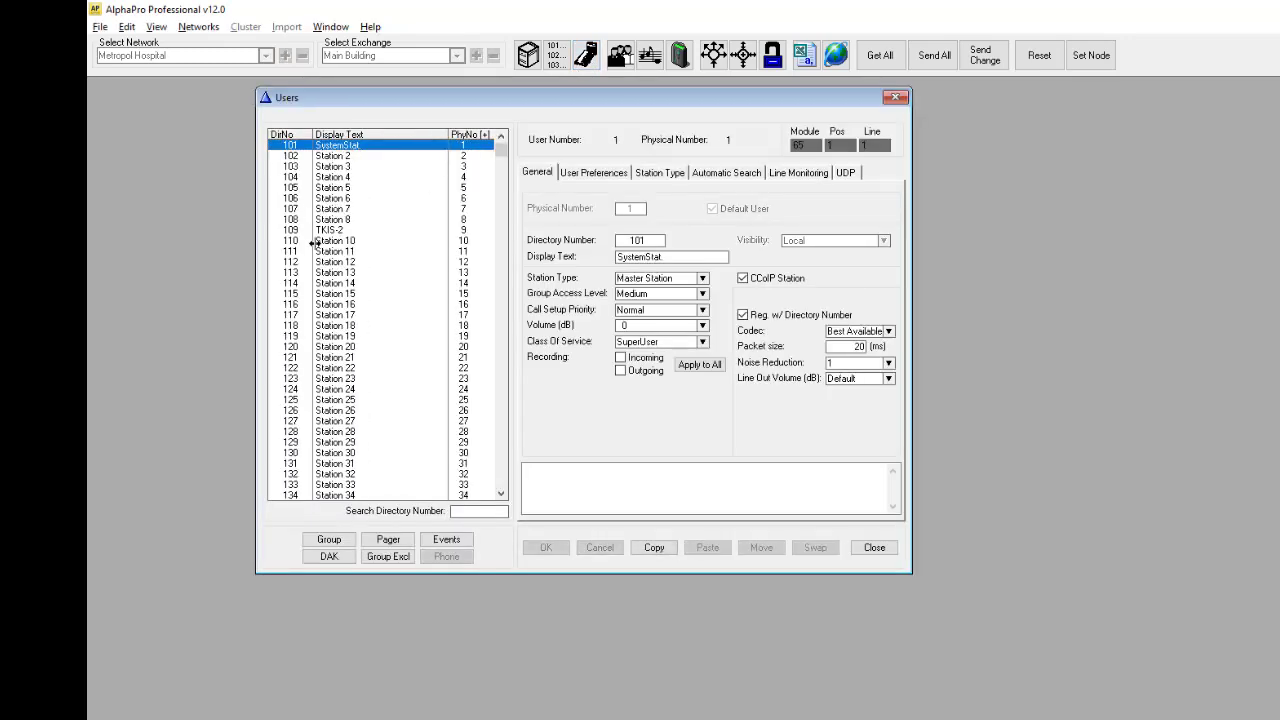
key("Down")
key("Down")
key("Down")
key("Down")
key("Down")
key("Down")
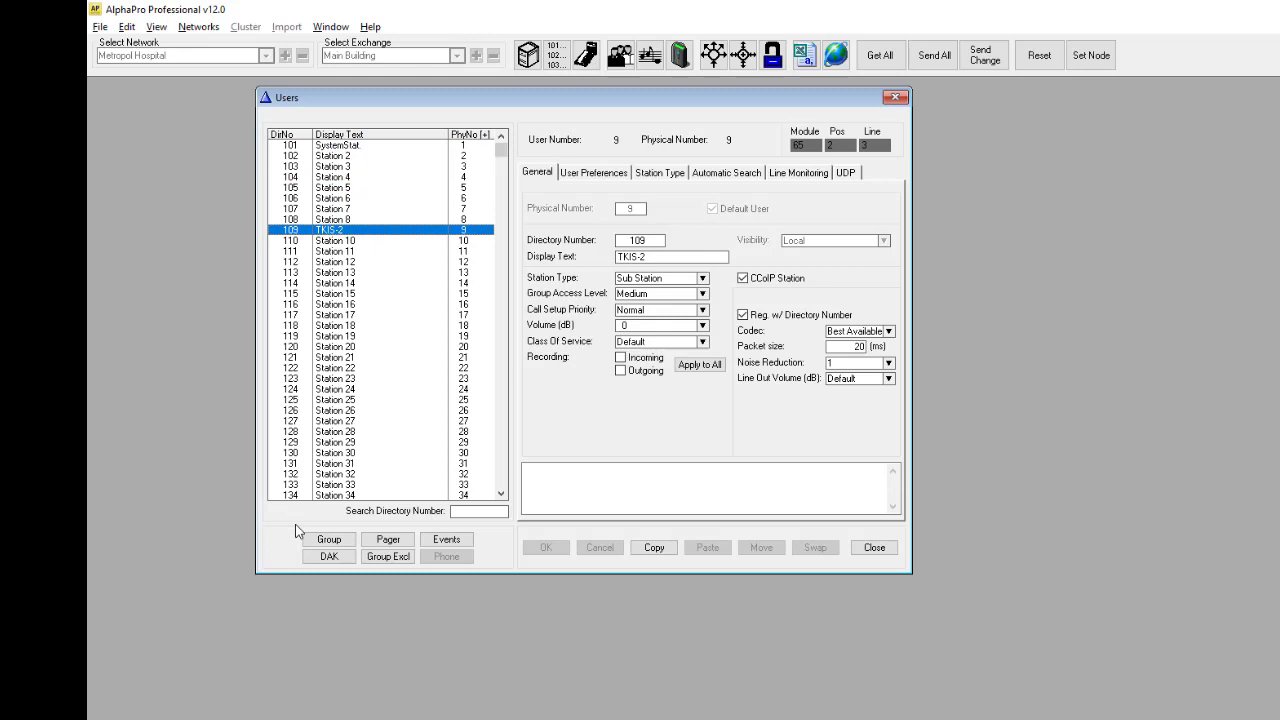
left_click(322, 556)
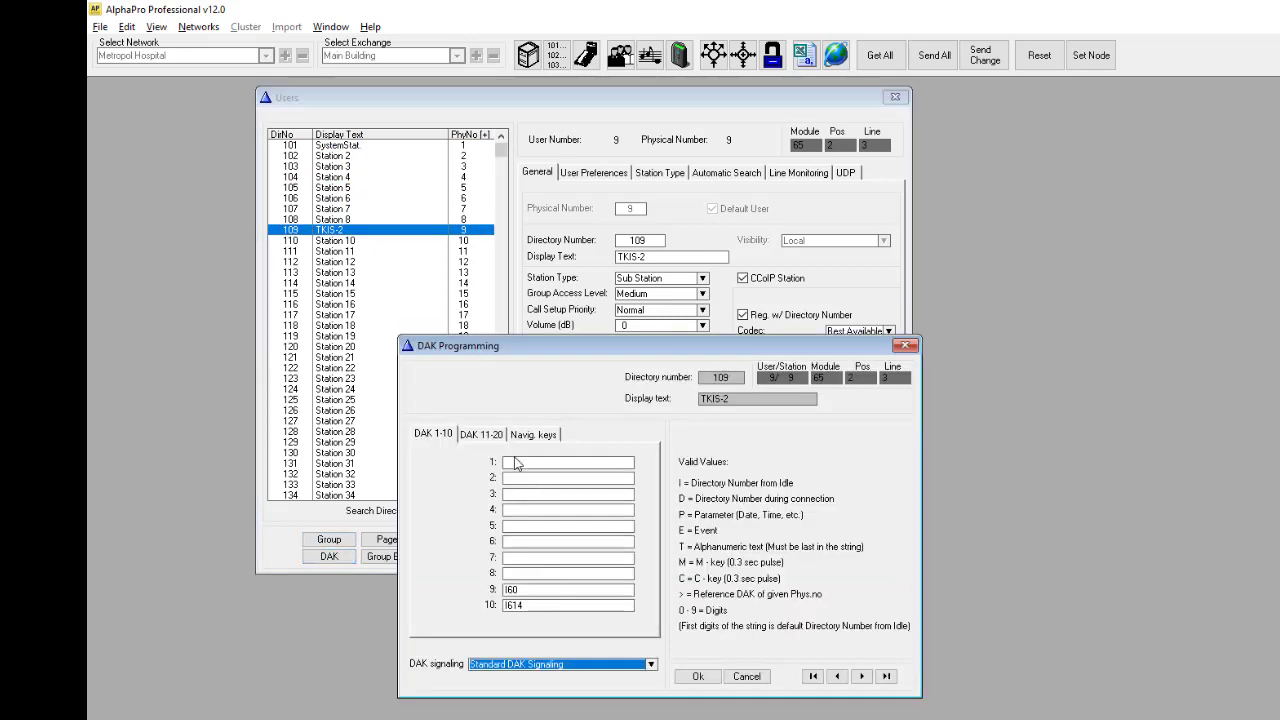
key("Tab")
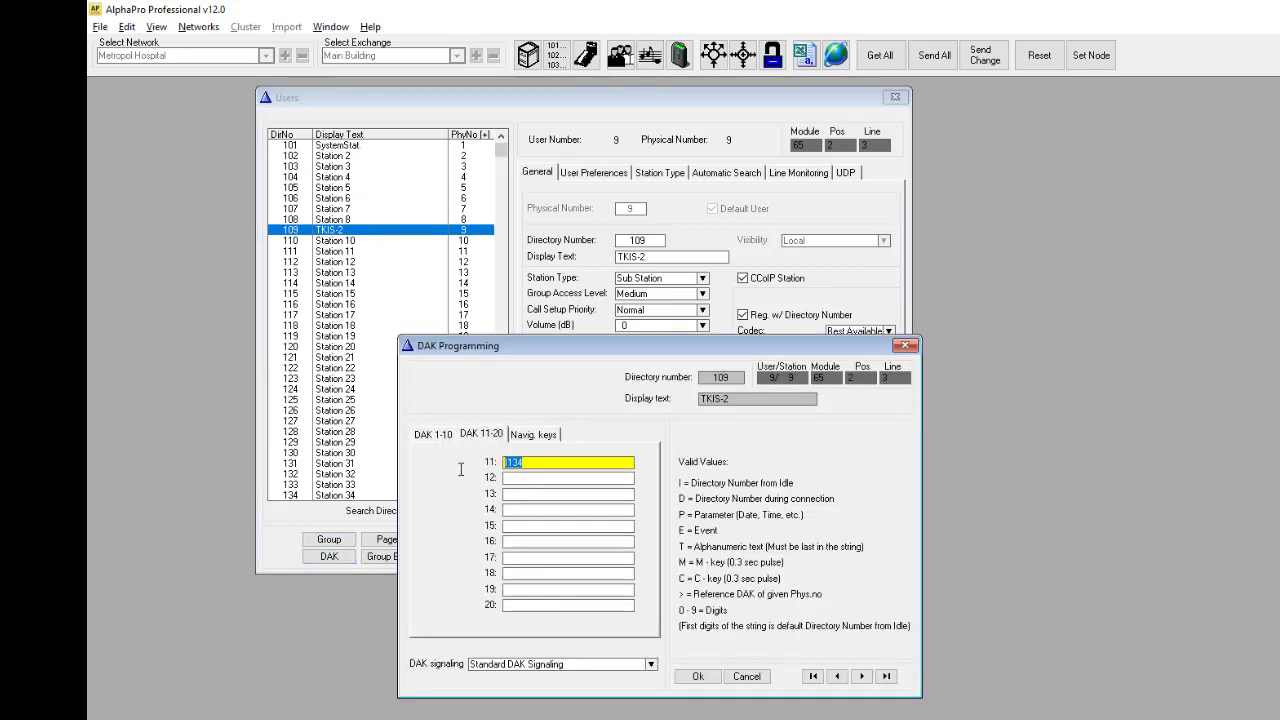
key("Delete")
left_click(698, 676)
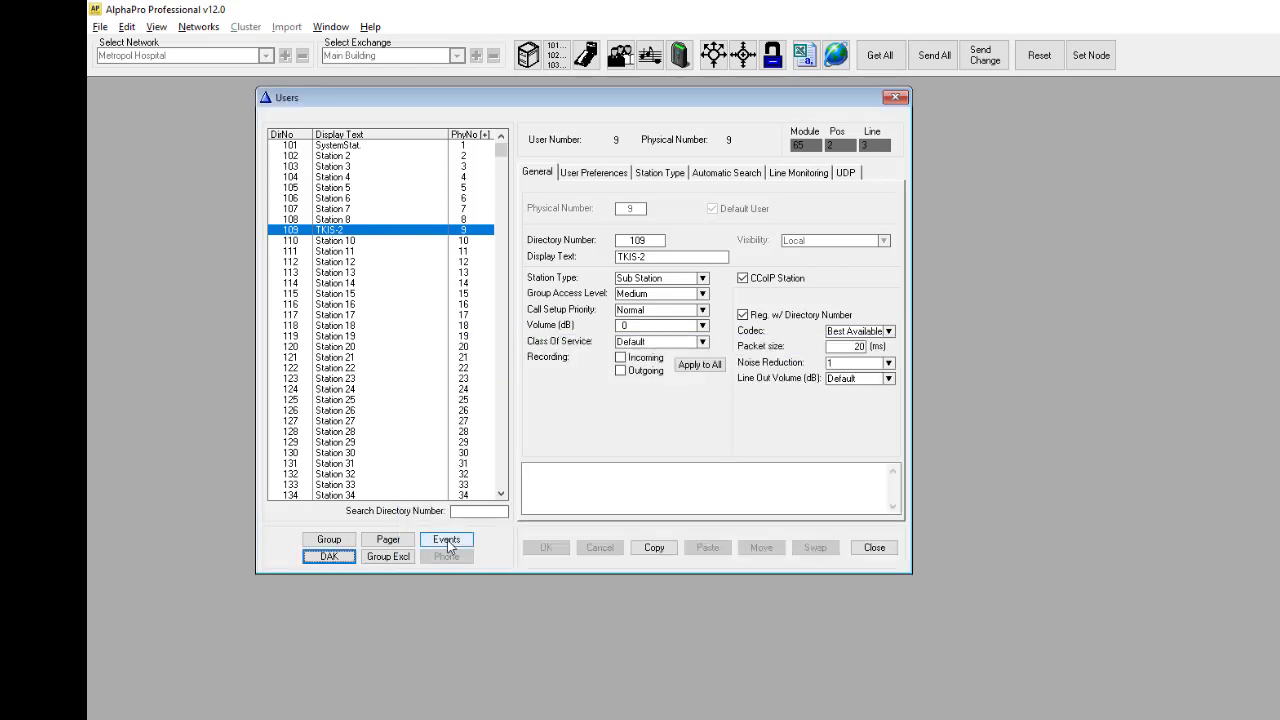
Step: Insert an event for station TKIS-2 with type 30 - Station Input or Station DAK key, sub event 11, triggered on change to ON
left_click(447, 541)
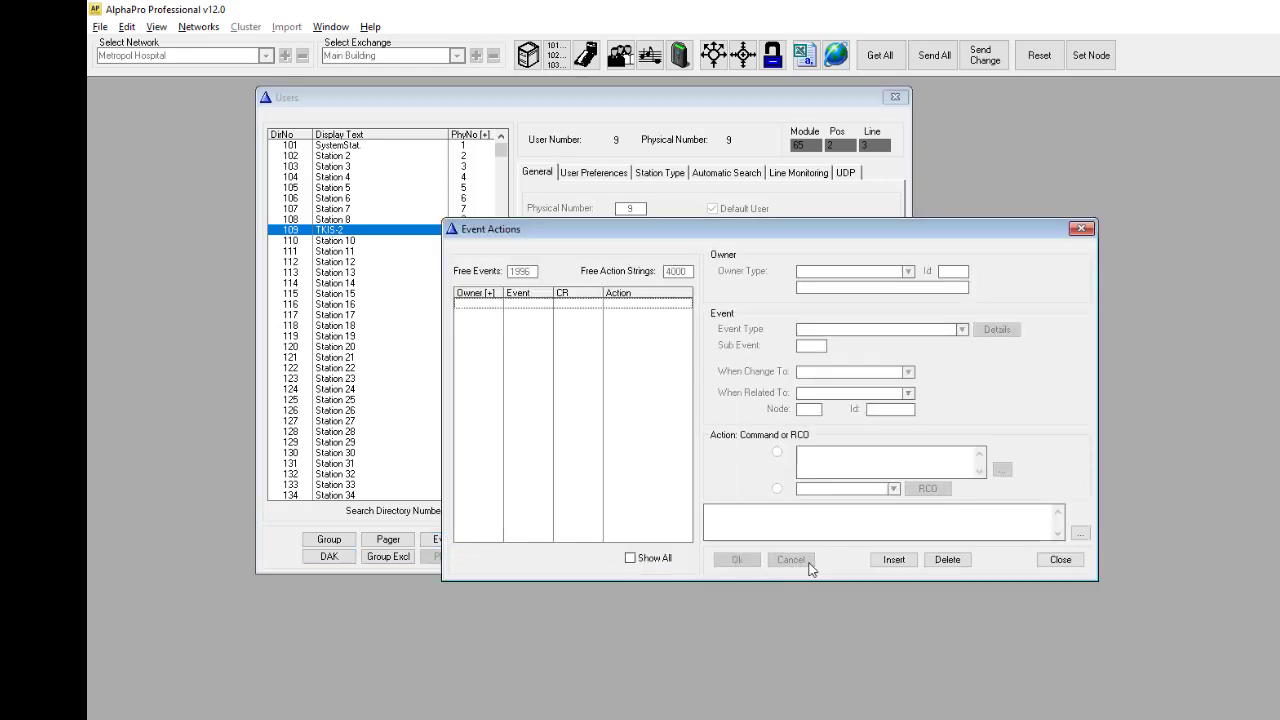
left_click(895, 560)
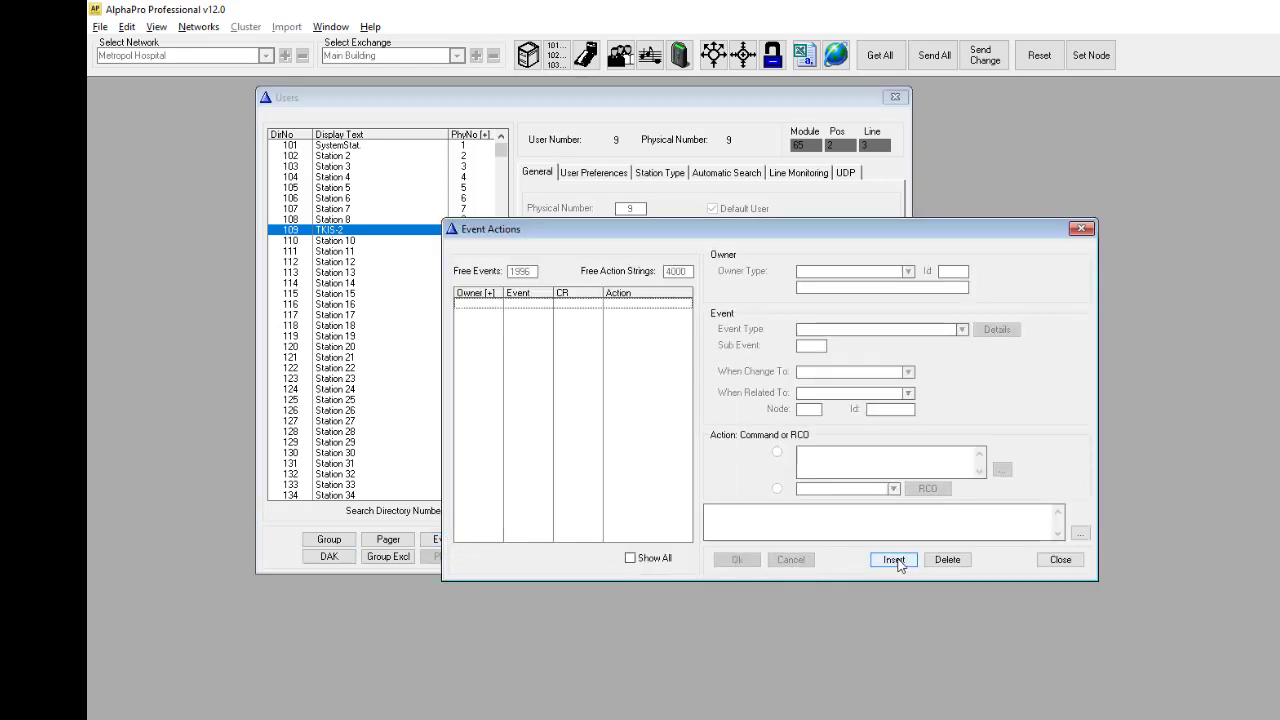
left_click(826, 333)
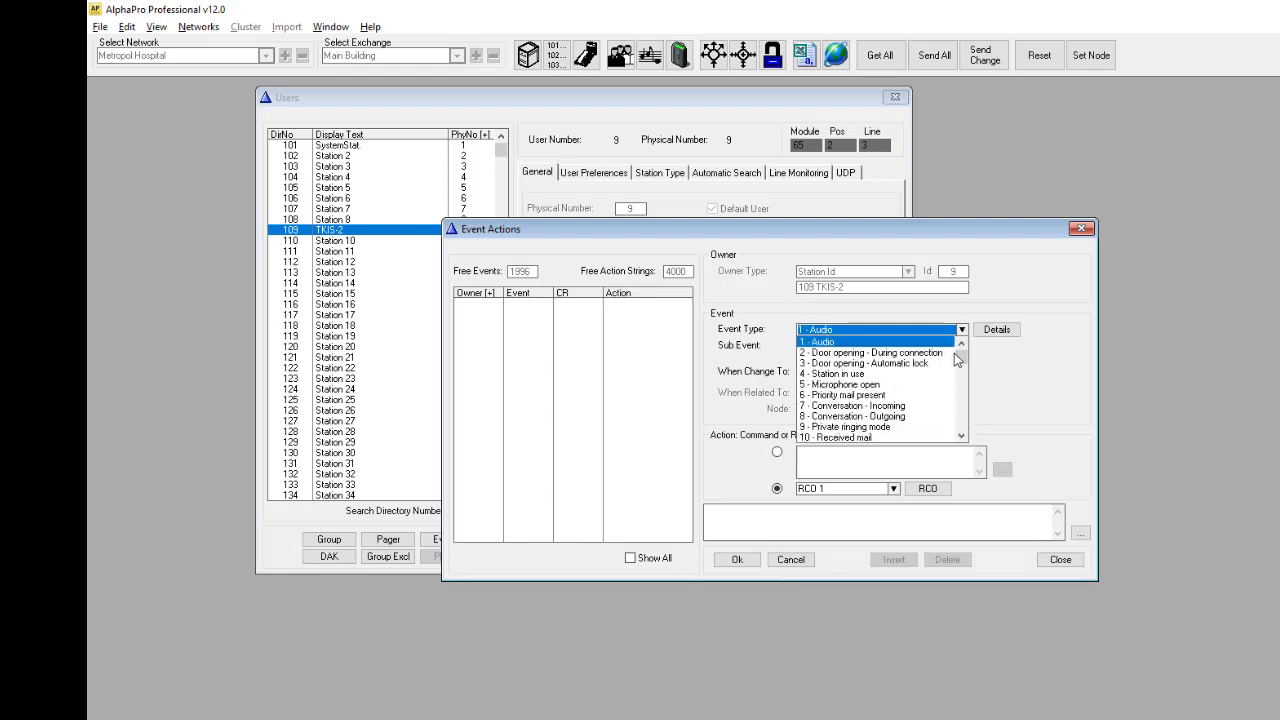
left_click_drag(962, 357, 963, 400)
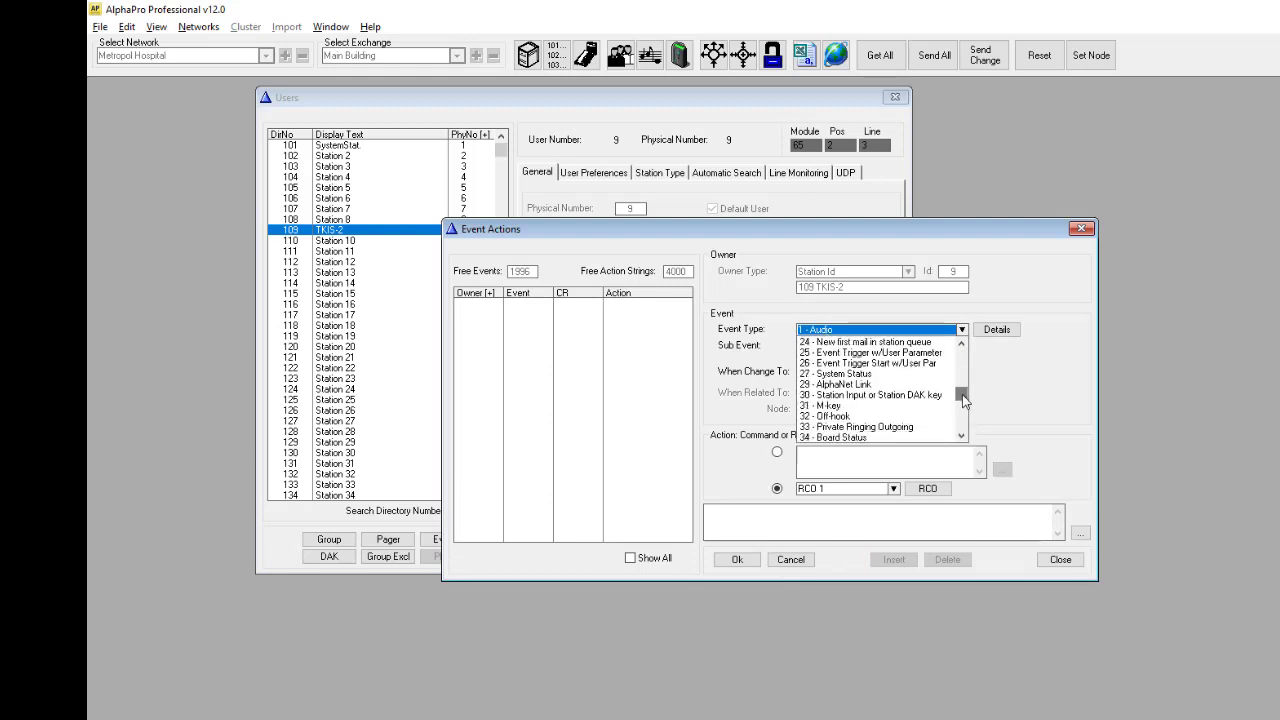
left_click(896, 396)
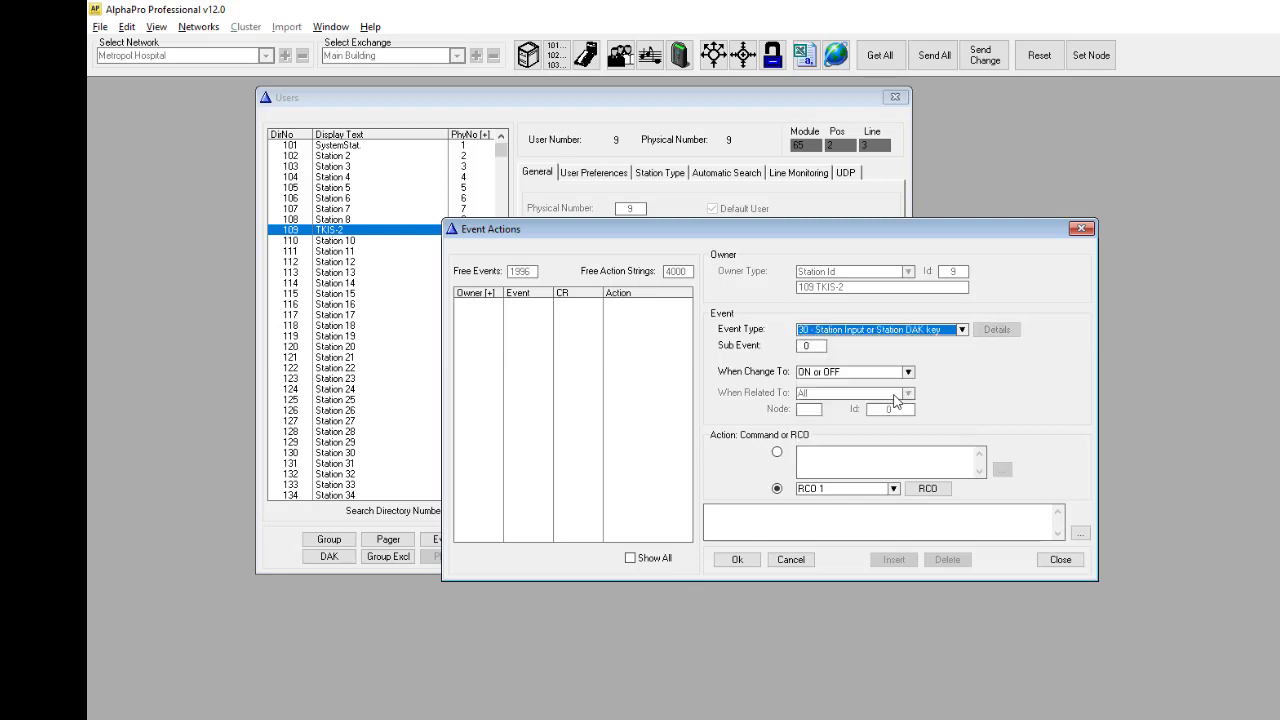
left_click(809, 346)
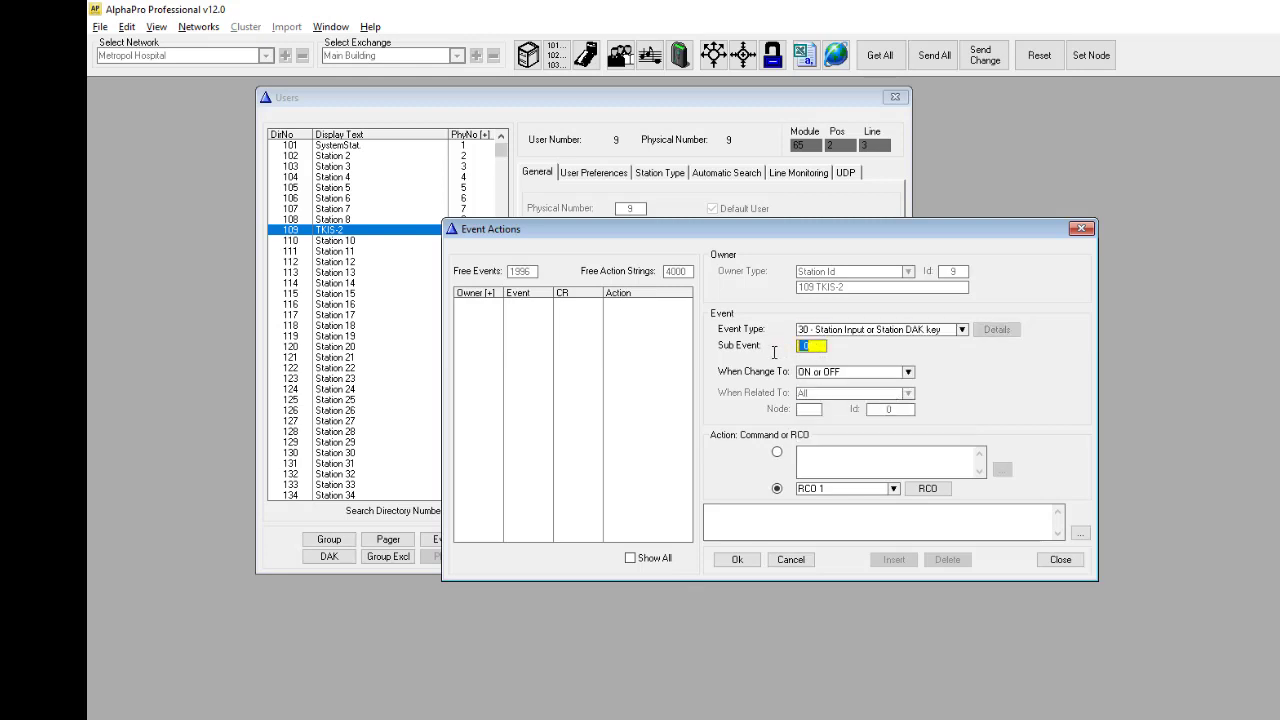
type("11")
left_click(808, 378)
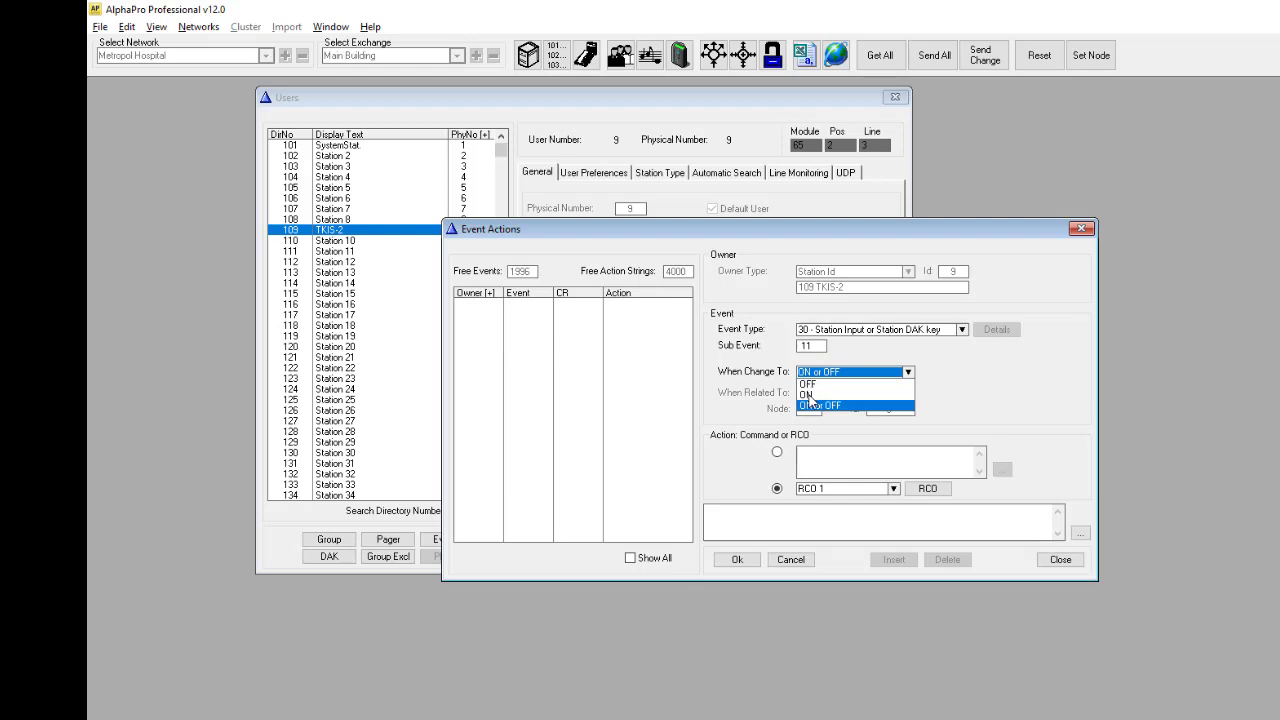
left_click(810, 400)
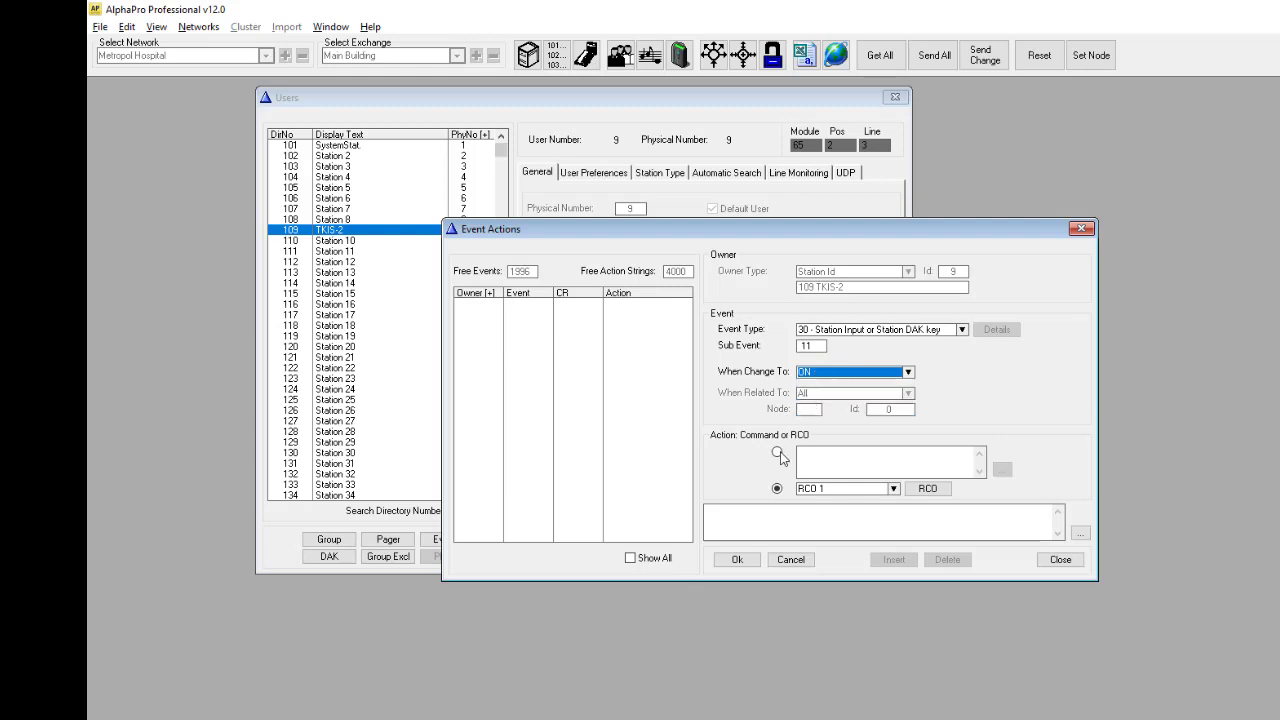
Step: Assign the command action AMG 3 2 to the ON event and save it
left_click(778, 452)
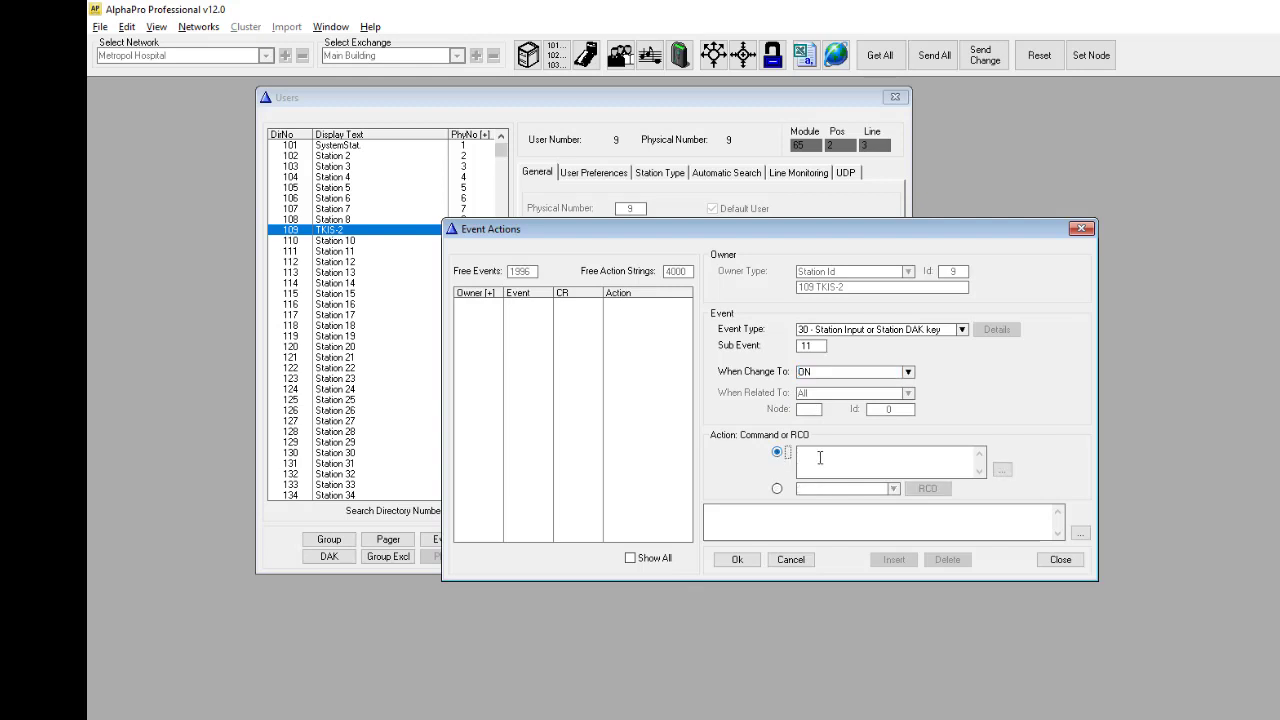
left_click(820, 457)
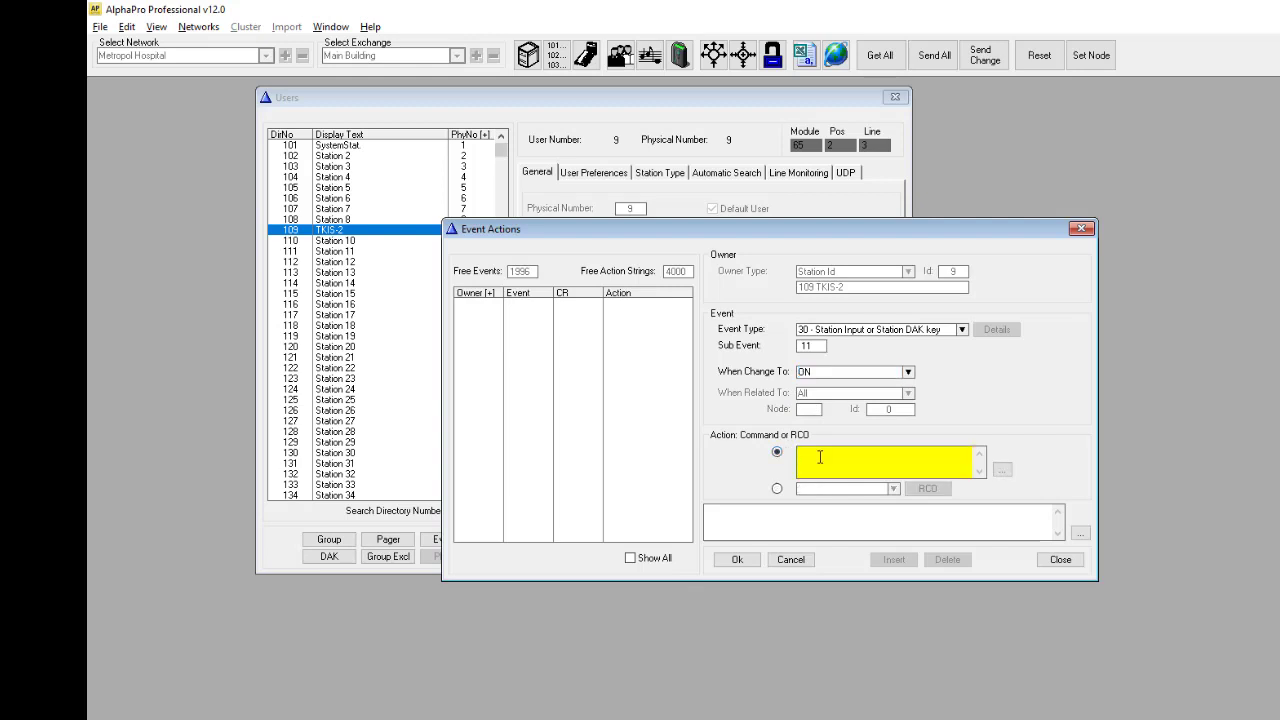
type("AMG")
type(" 8")
type(" 2")
left_click(736, 562)
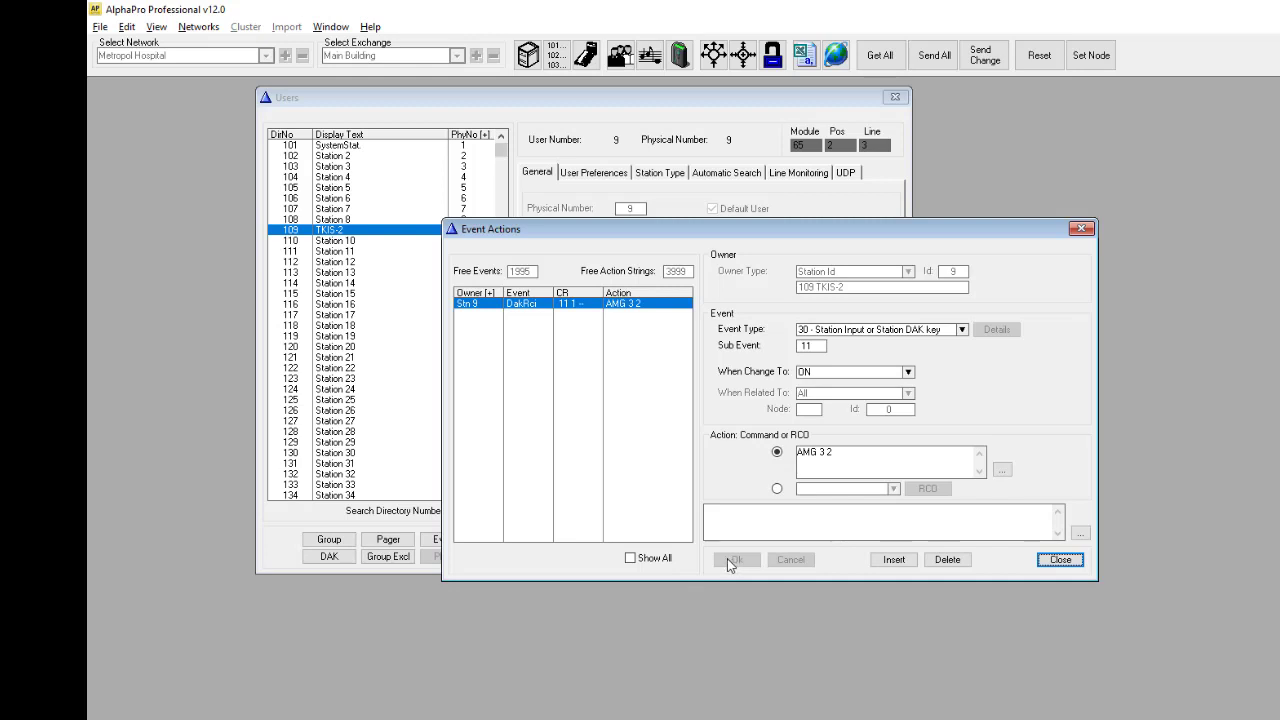
Step: Insert a second event with type 30 - Station Input or Station DAK key, sub event 11, triggered on change to OFF
left_click(895, 560)
left_click(845, 333)
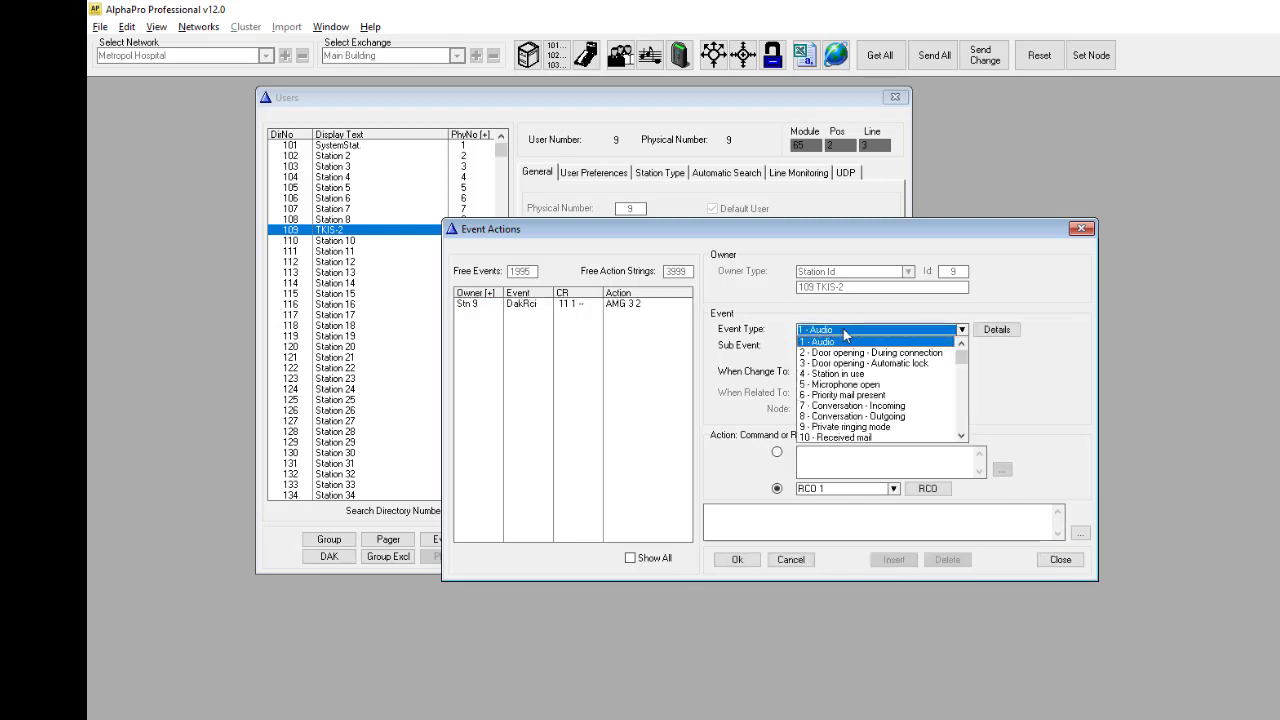
left_click_drag(961, 365, 963, 401)
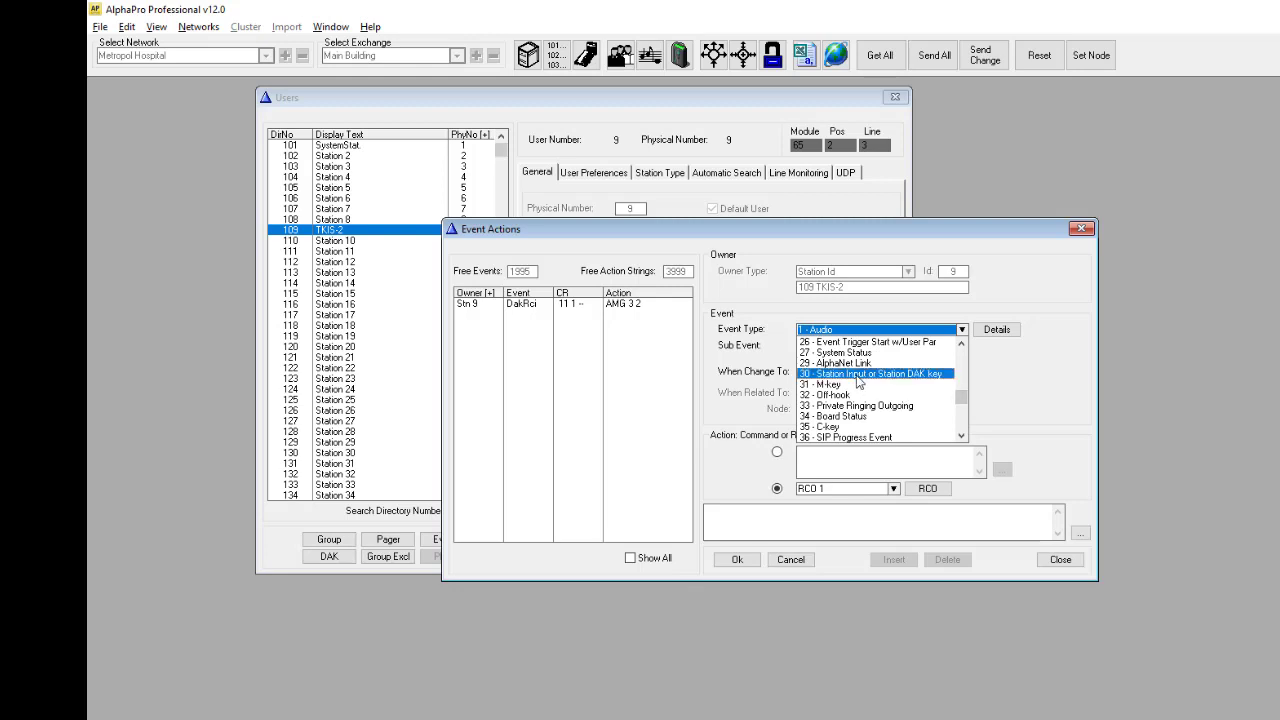
left_click(857, 375)
left_click(809, 342)
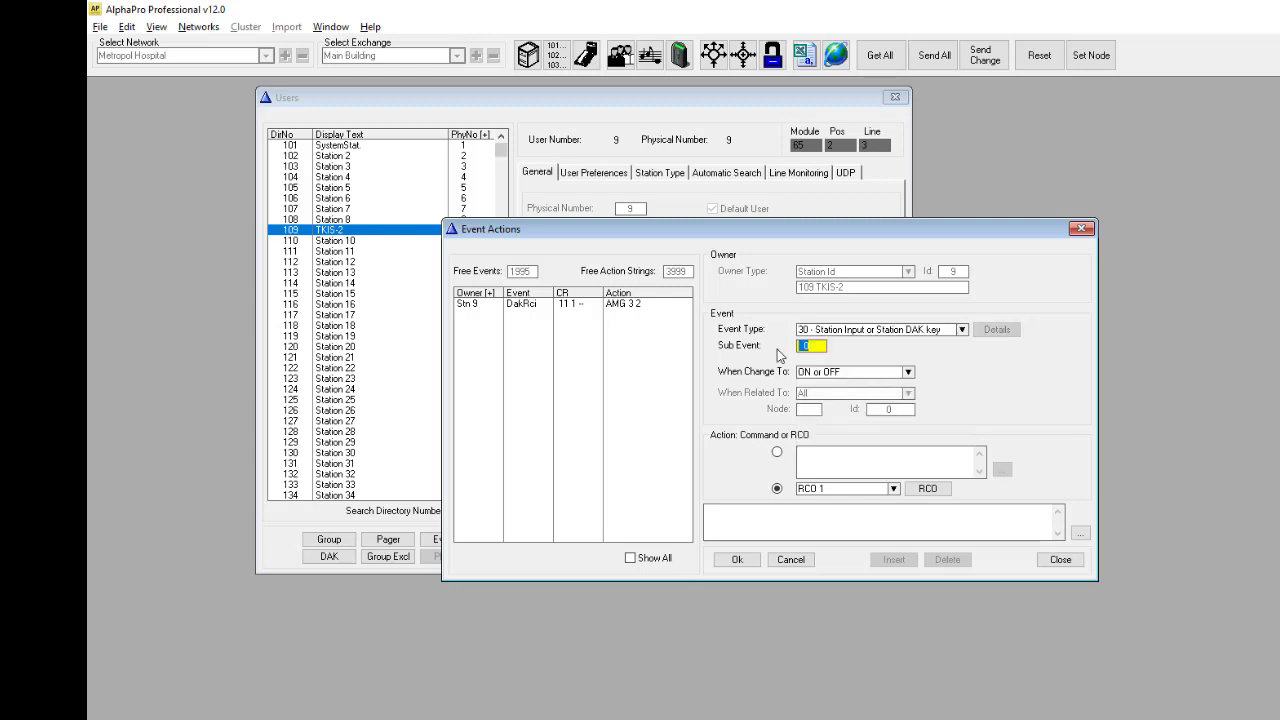
type("11")
left_click(814, 373)
left_click(808, 386)
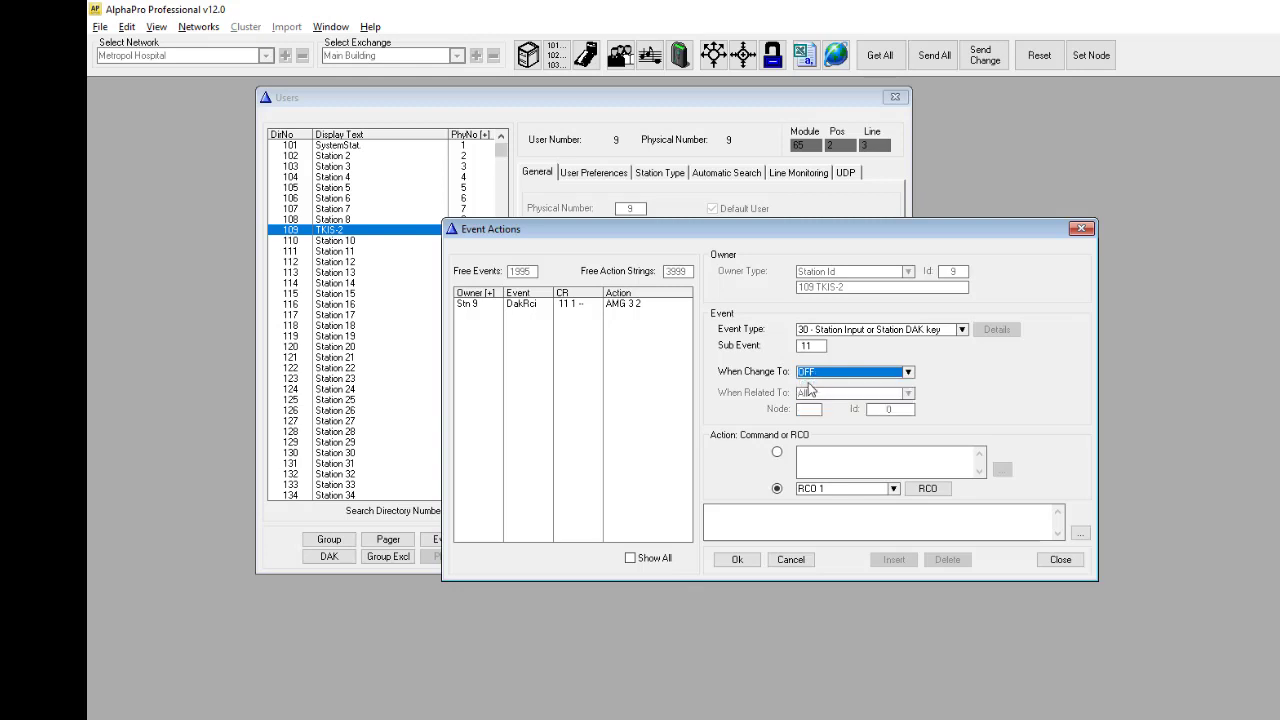
Step: Assign the command action AMG 3 0 to the OFF event, save it, and send the changes to the exchange
left_click(777, 452)
left_click(825, 461)
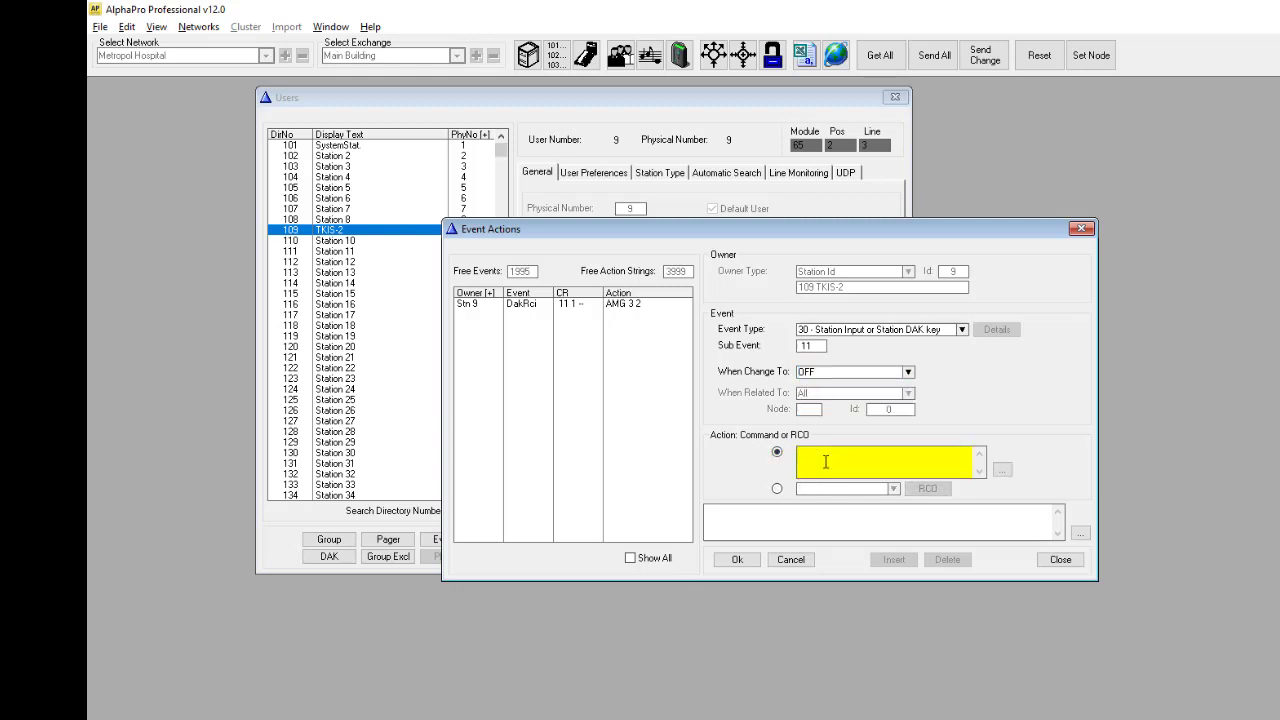
type("AMG 3 0")
left_click(736, 563)
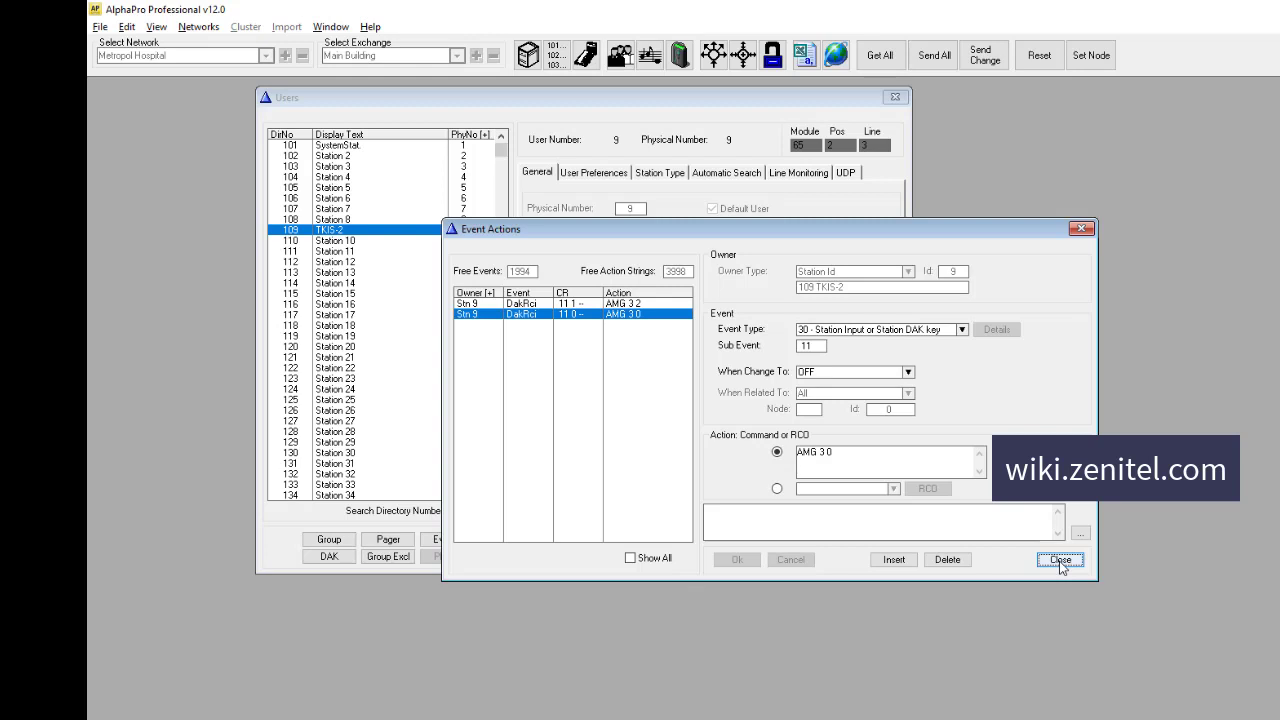
left_click(1060, 560)
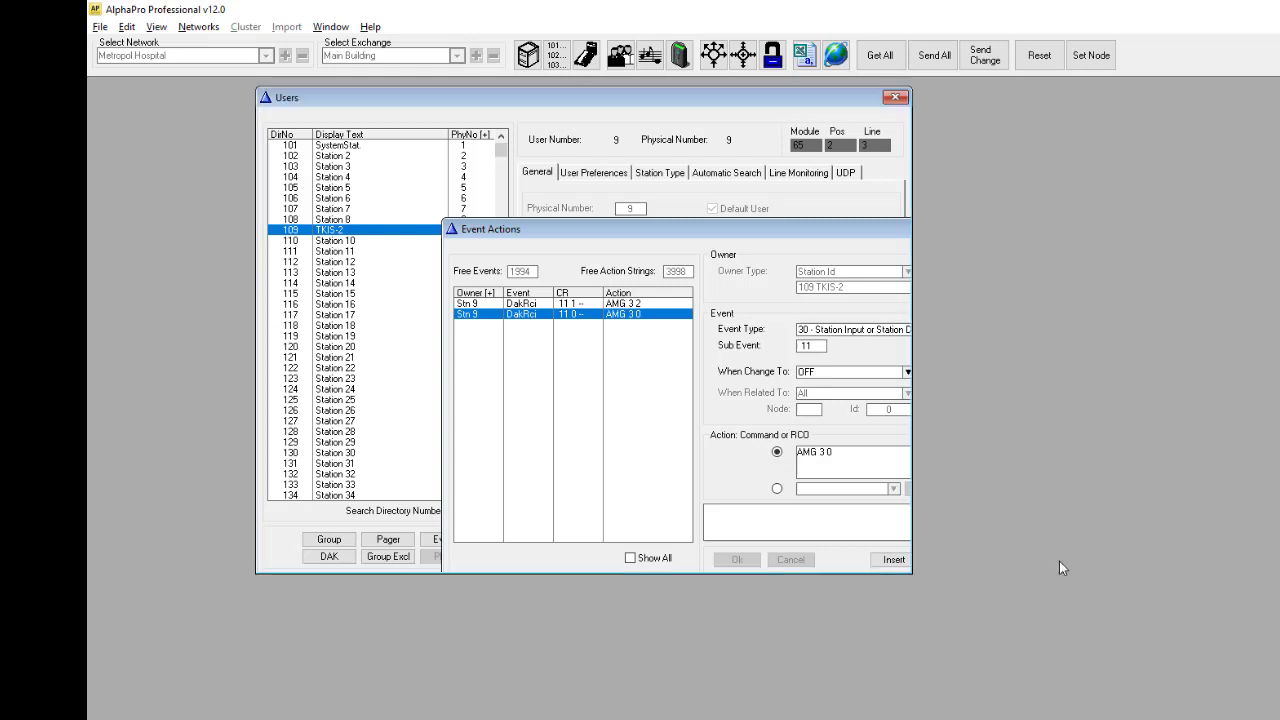
left_click(984, 62)
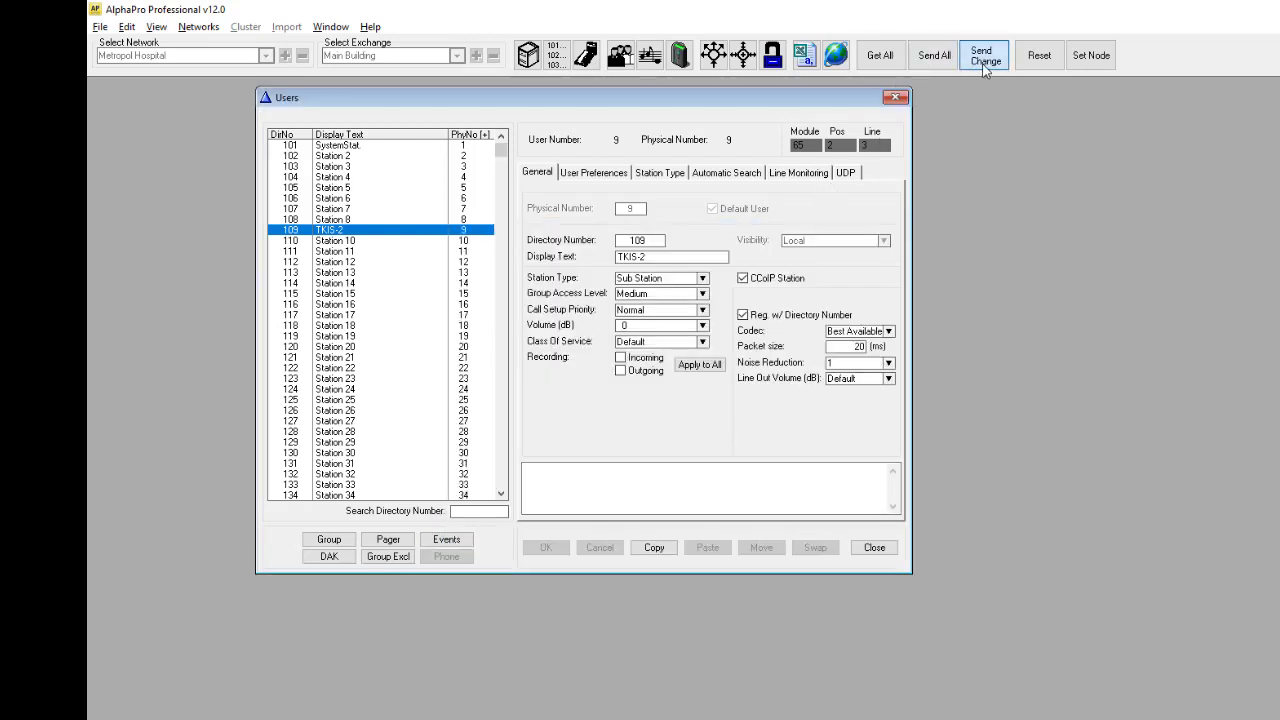